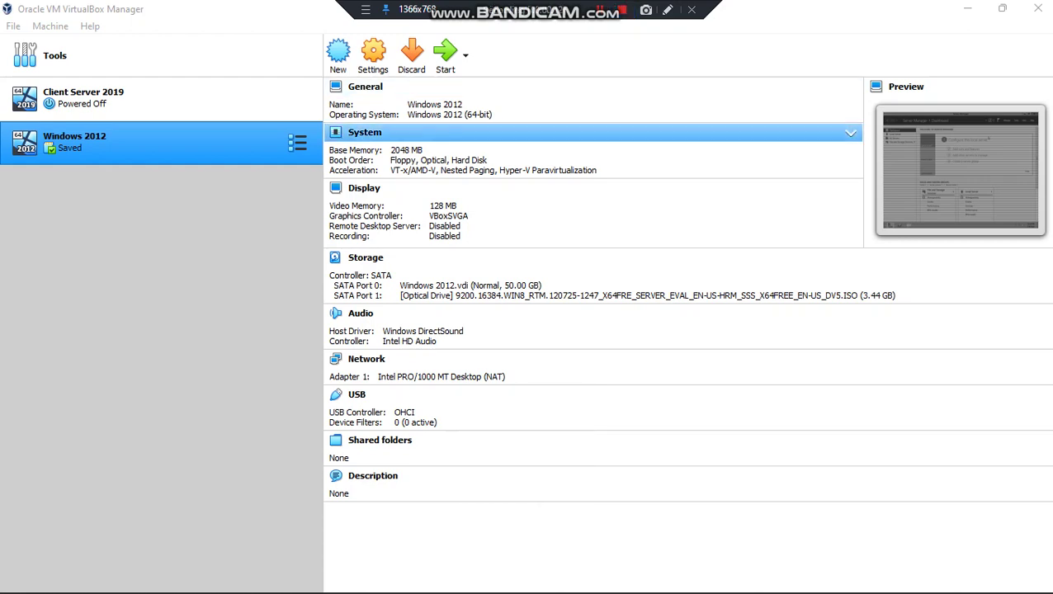
Define a new VM named 'Windows Sever 2012' (Windows 2012 64-bit, 2048 MB) with a new virtual hard disk
{"action": "left_click", "coordinate": [338, 55]}
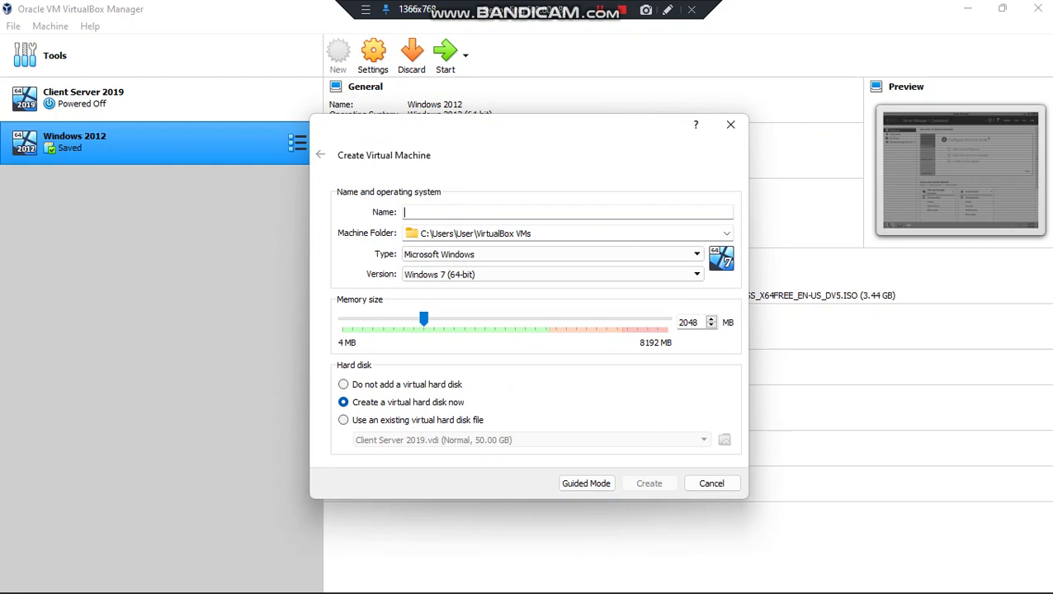
{"action": "type", "text": "Windows "}
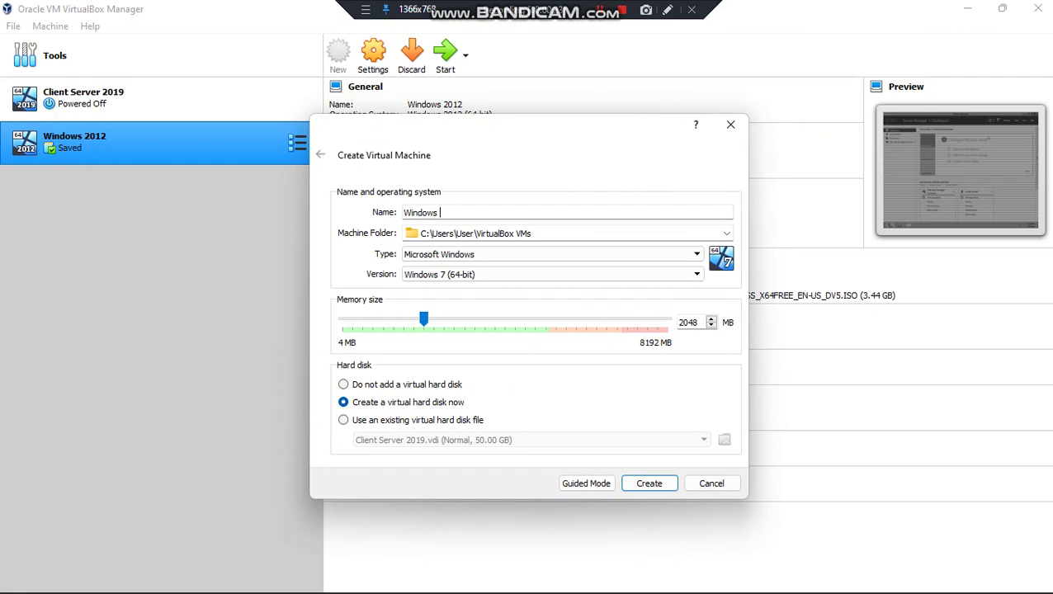
{"action": "type", "text": "Sever 2012"}
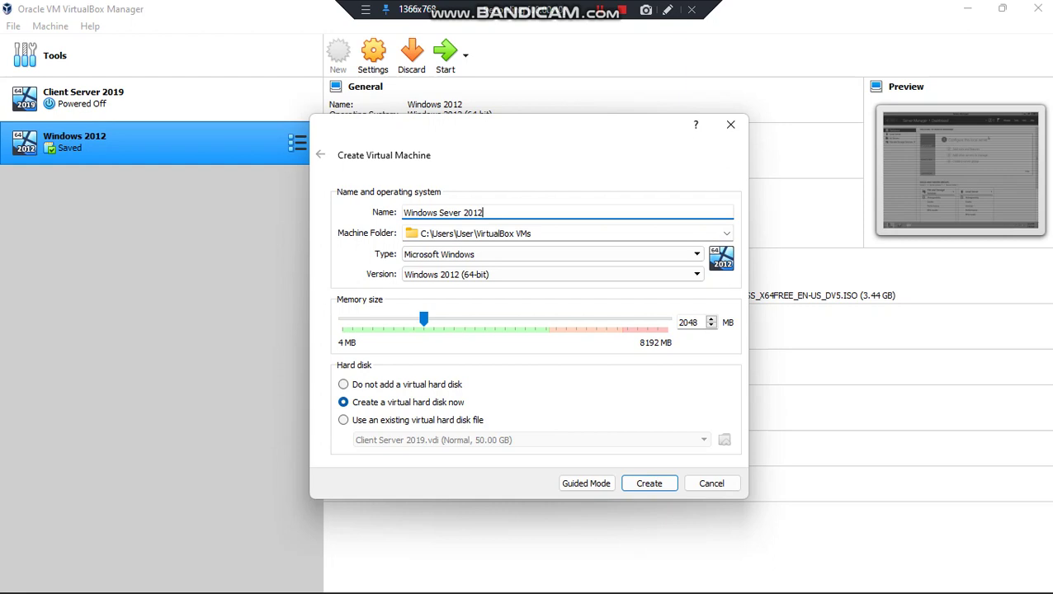
{"action": "left_click", "coordinate": [649, 483]}
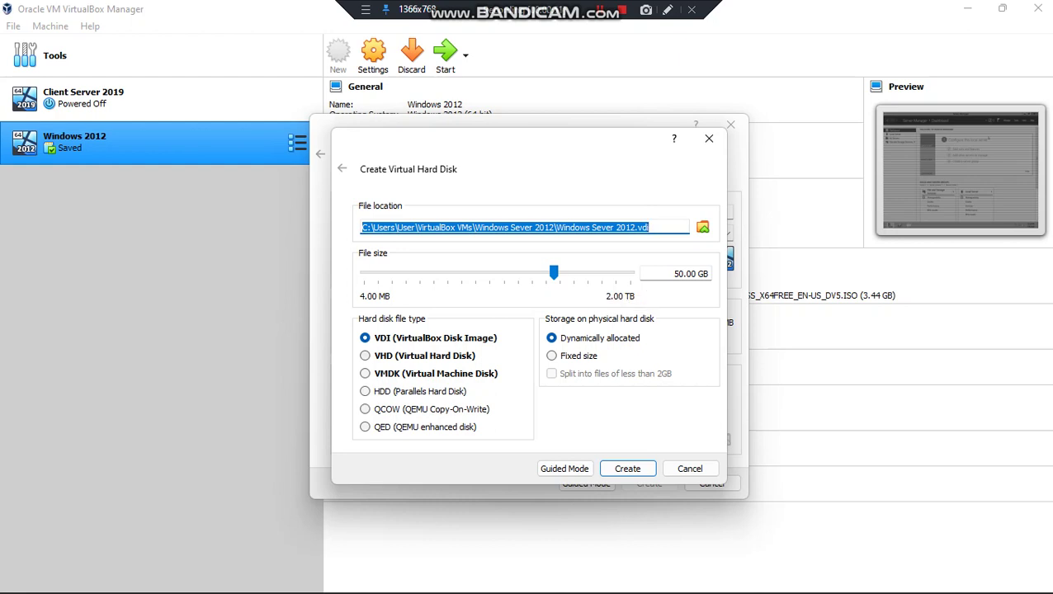
Create the VM's 50 GB virtual hard disk as a VHD file
{"action": "left_click", "coordinate": [365, 355]}
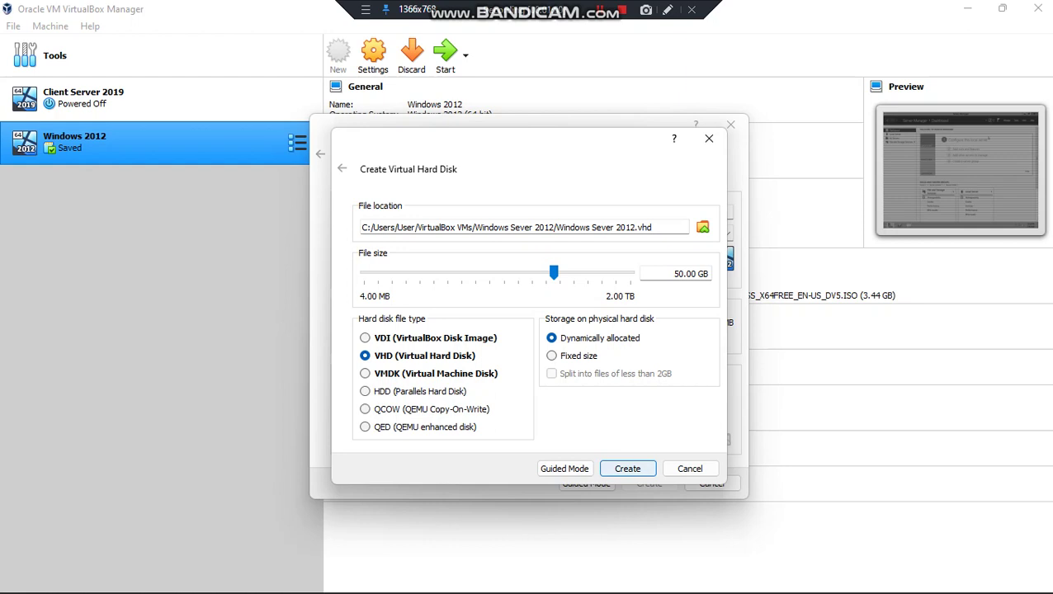
{"action": "left_click", "coordinate": [627, 468]}
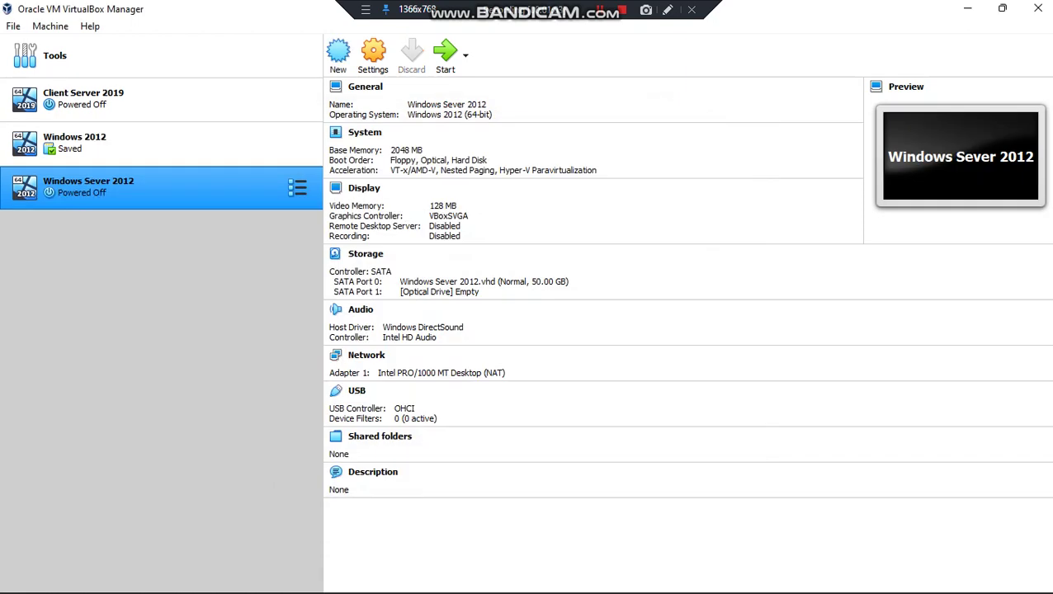
{"action": "left_click", "coordinate": [373, 55]}
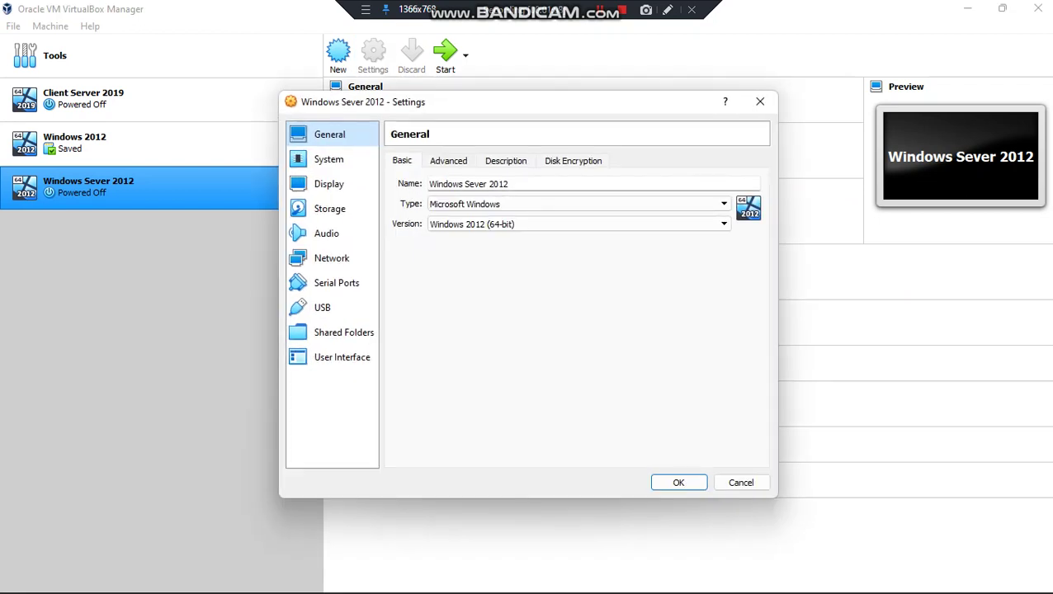
Load the 3.44 GB Windows Server 2012 evaluation ISO into the VM's empty optical drive on SATA Port 1
{"action": "key", "text": "ctrl+Tab"}
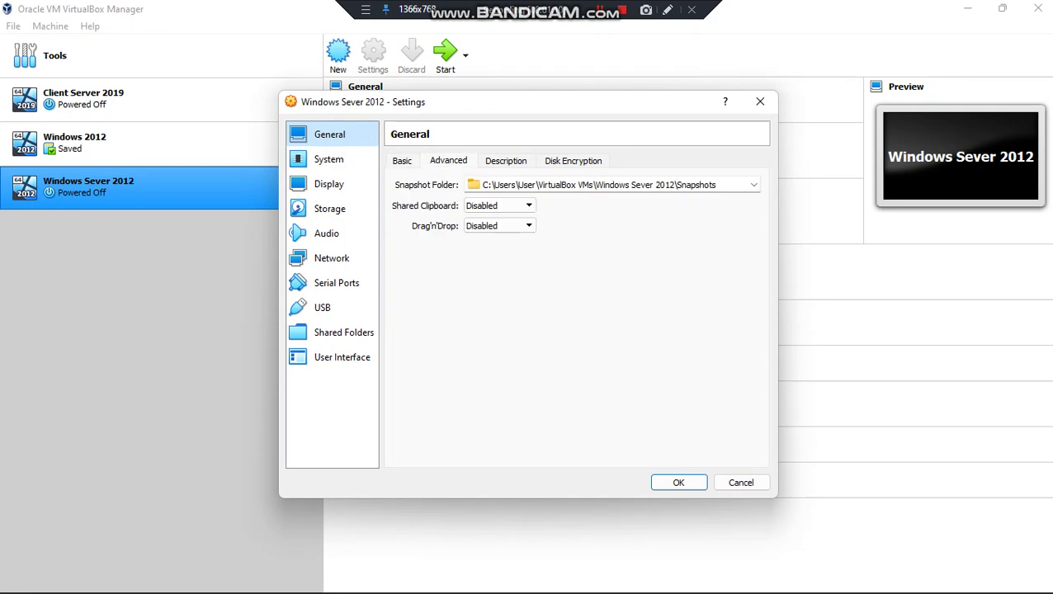
{"action": "key", "text": "ctrl+Tab"}
{"action": "key", "text": "ctrl+Tab"}
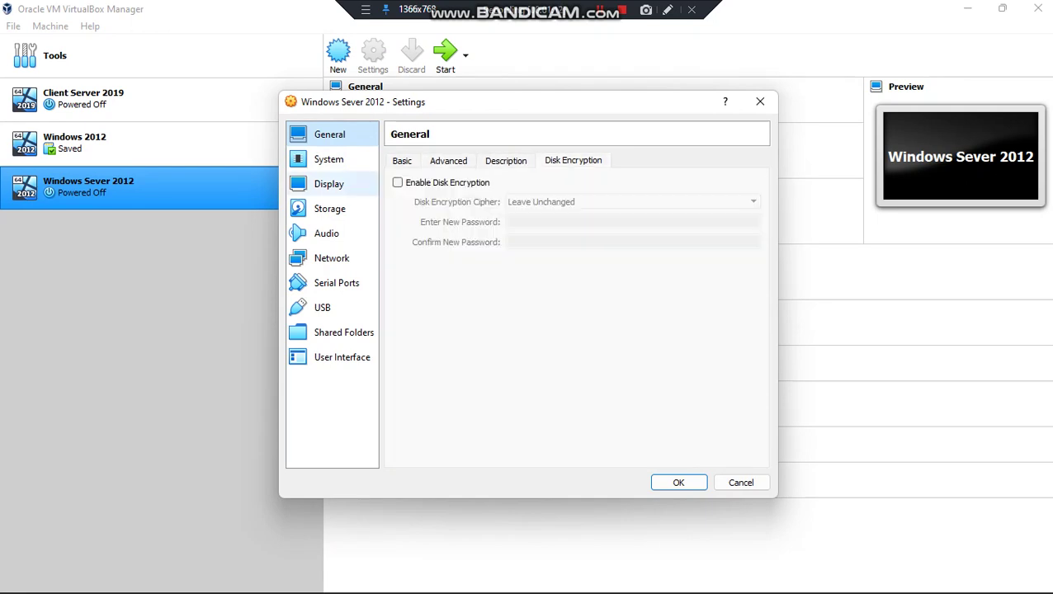
{"action": "left_click", "coordinate": [329, 209]}
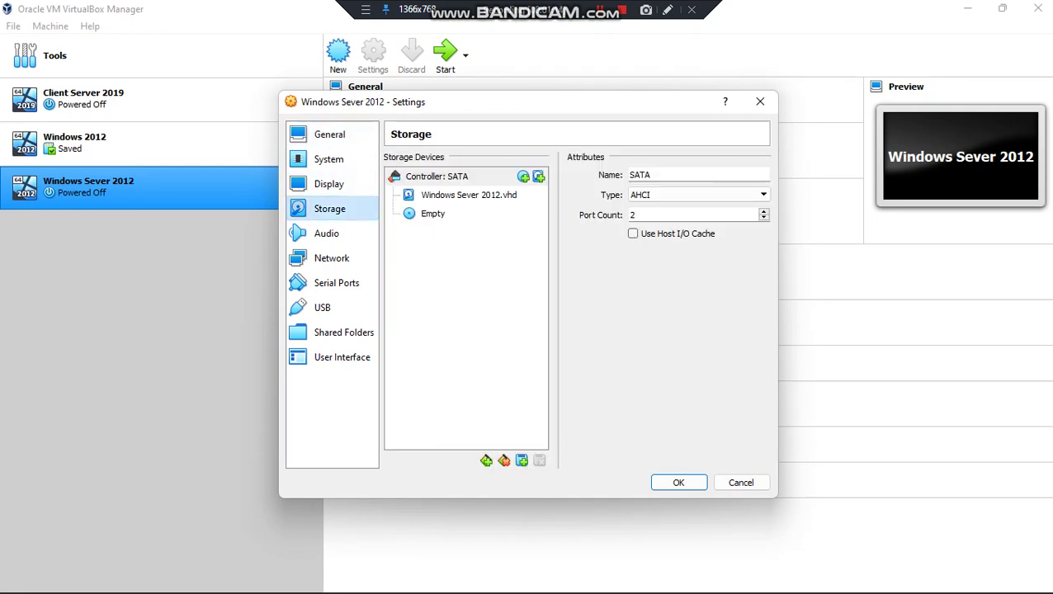
{"action": "left_click", "coordinate": [432, 214]}
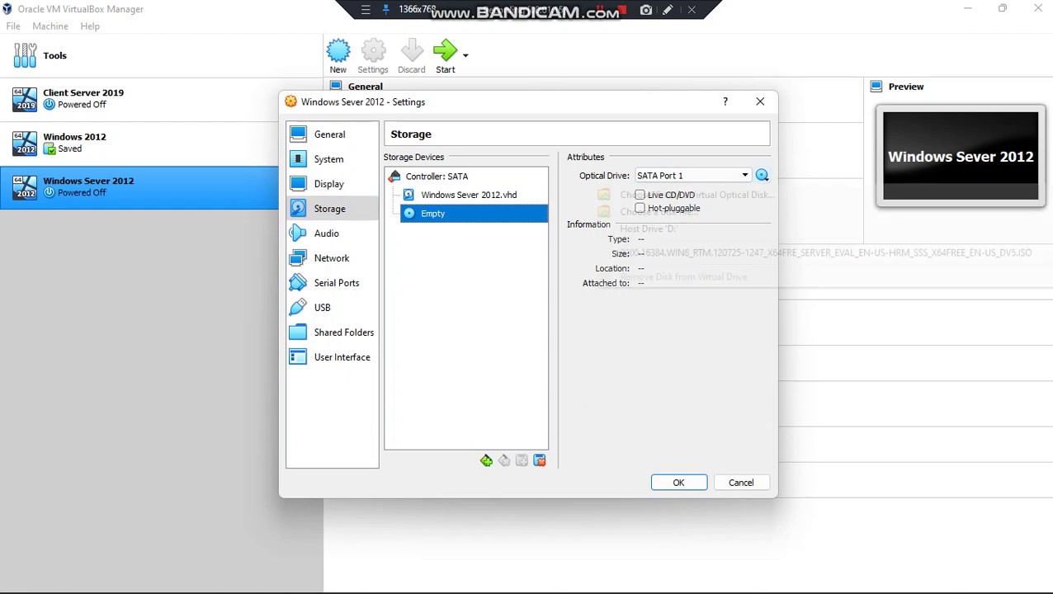
{"action": "left_click", "coordinate": [762, 175]}
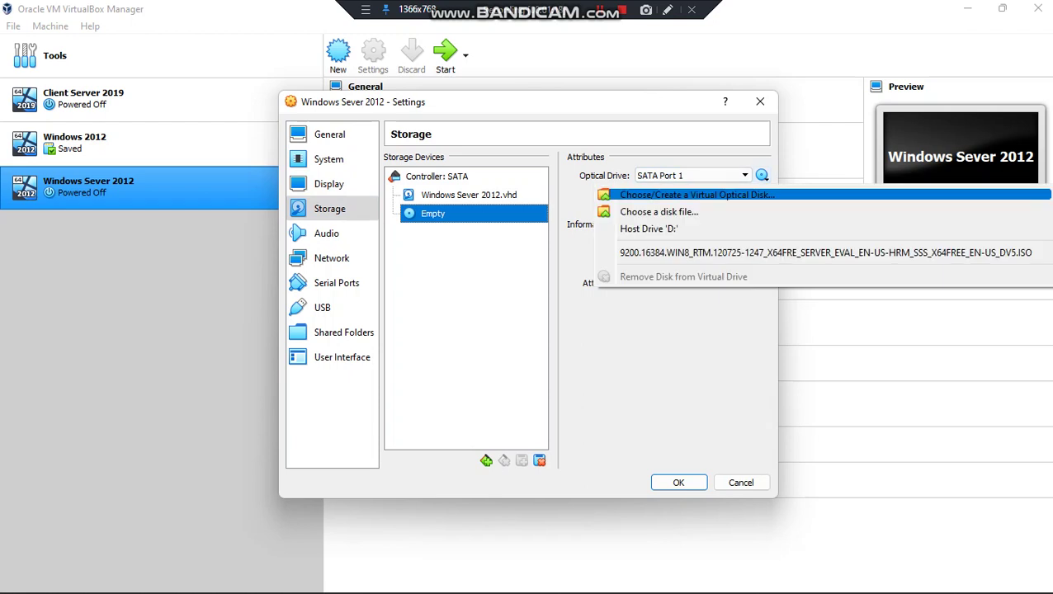
{"action": "key", "text": "Return"}
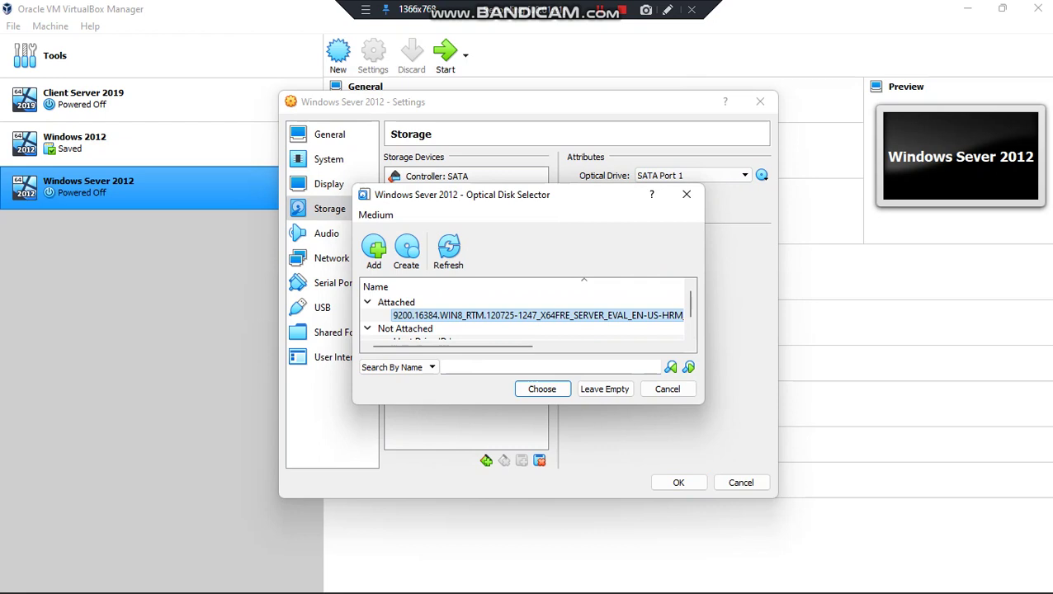
{"action": "left_click", "coordinate": [558, 385]}
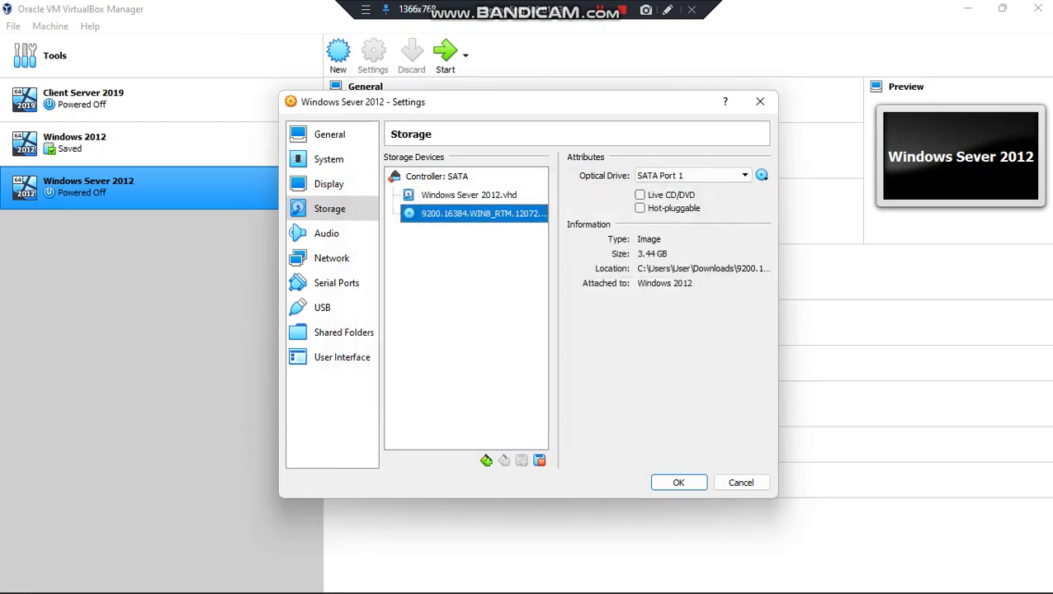
{"action": "left_click", "coordinate": [679, 482]}
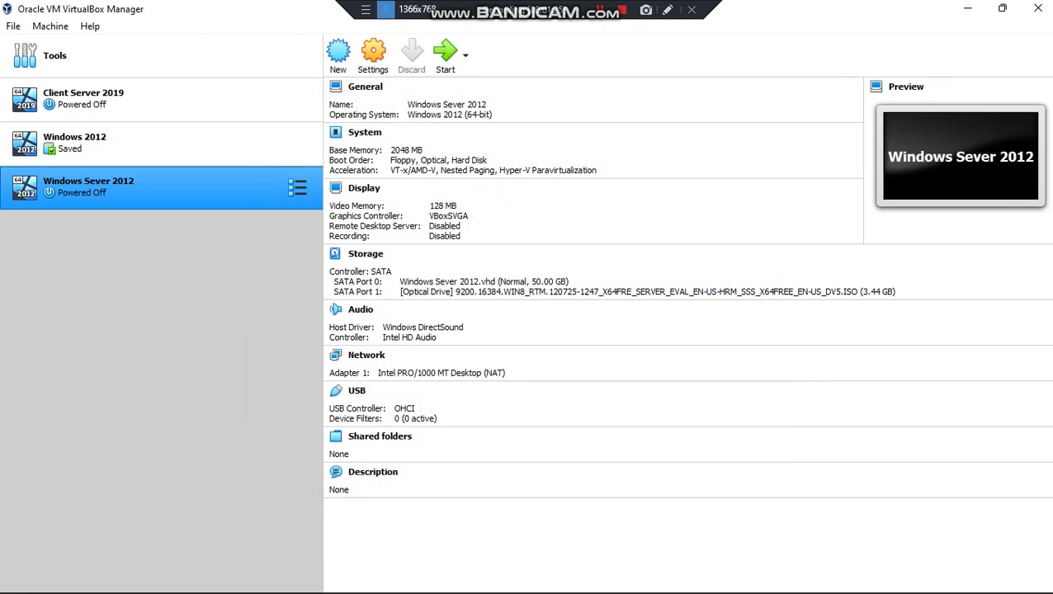
{"action": "left_click", "coordinate": [373, 55]}
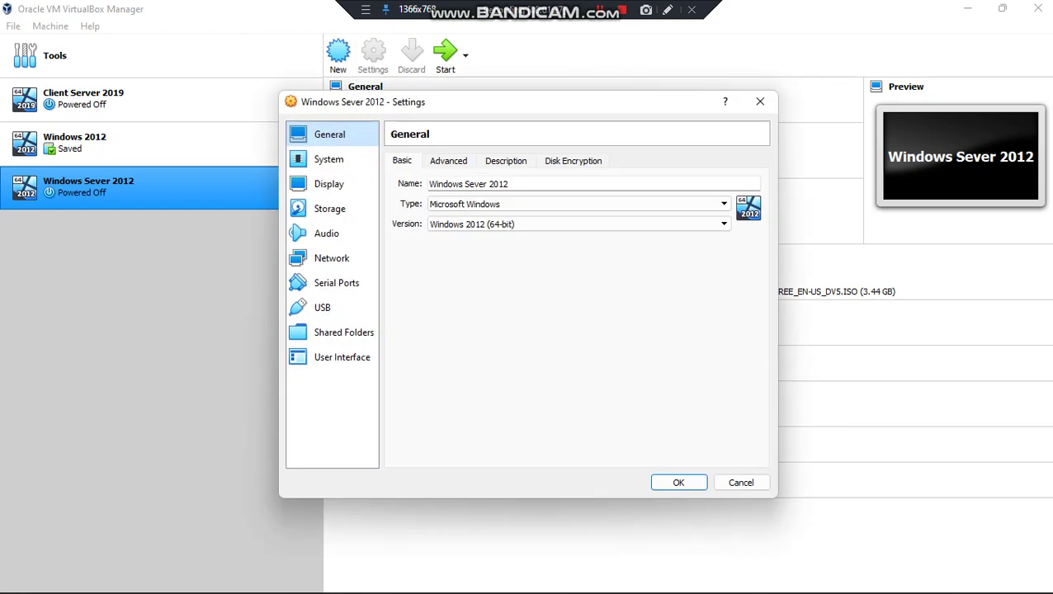
Attach network Adapter 1 to Host-only Adapter and boot the Windows Sever 2012 VM
{"action": "left_click", "coordinate": [332, 258]}
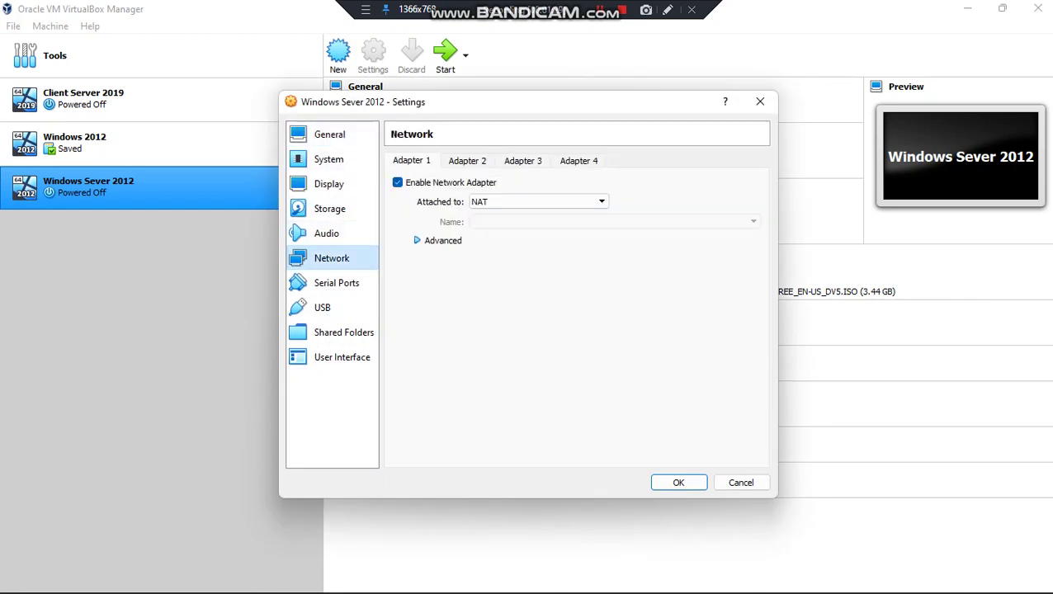
{"action": "left_click", "coordinate": [536, 201]}
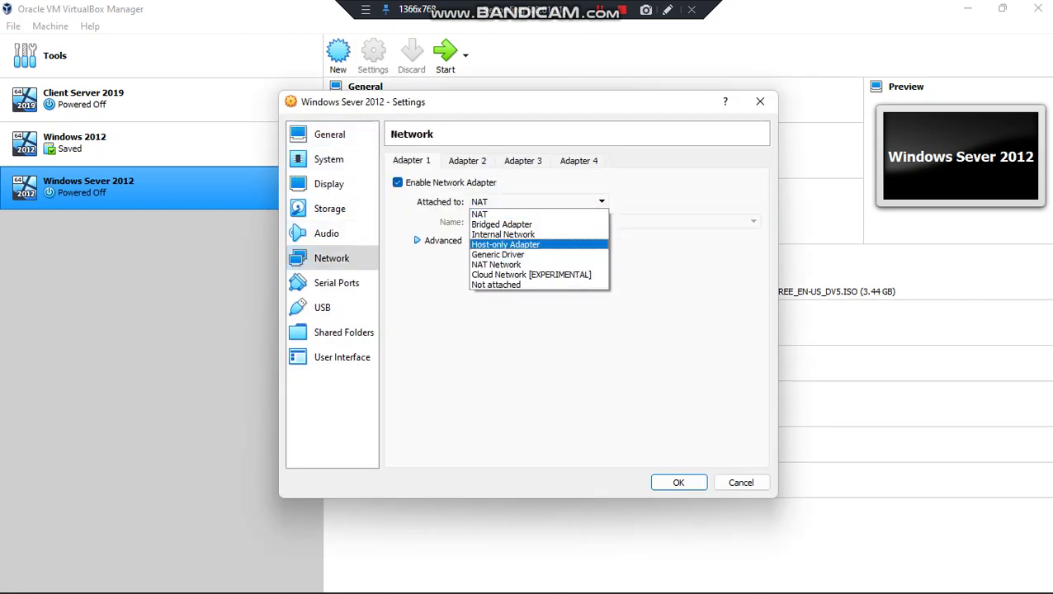
{"action": "left_click", "coordinate": [505, 245]}
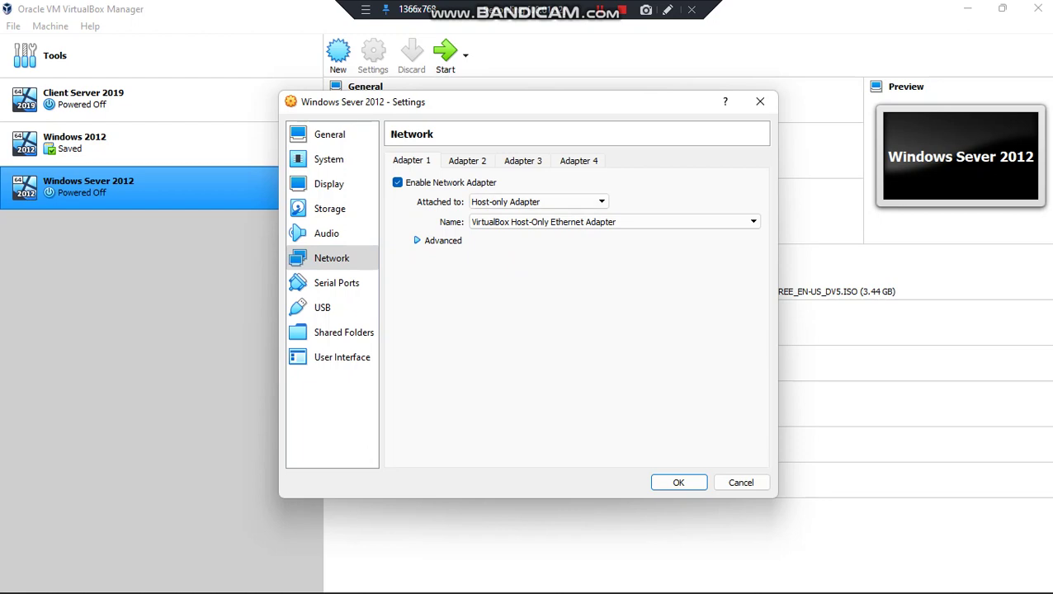
{"action": "left_click", "coordinate": [679, 482]}
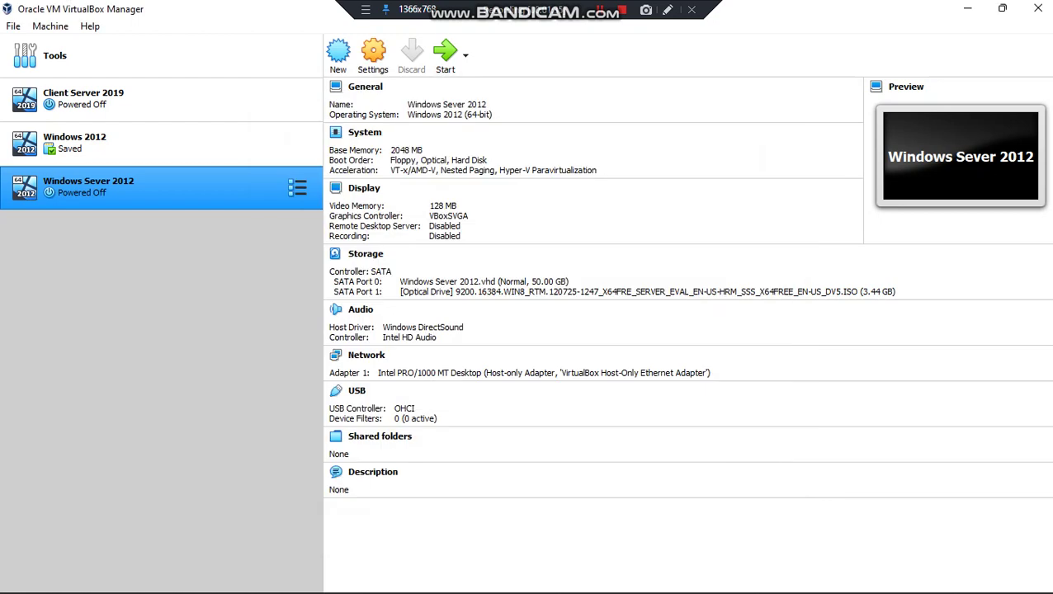
{"action": "left_click", "coordinate": [446, 55]}
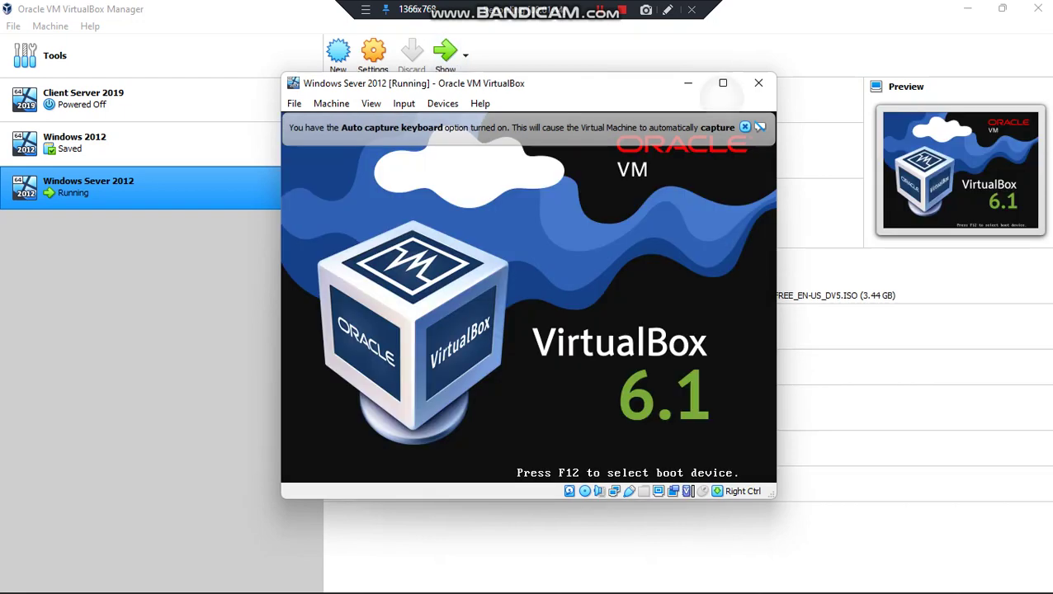
Maximize the VM window so Windows Setup fills the screen
{"action": "left_click", "coordinate": [723, 83]}
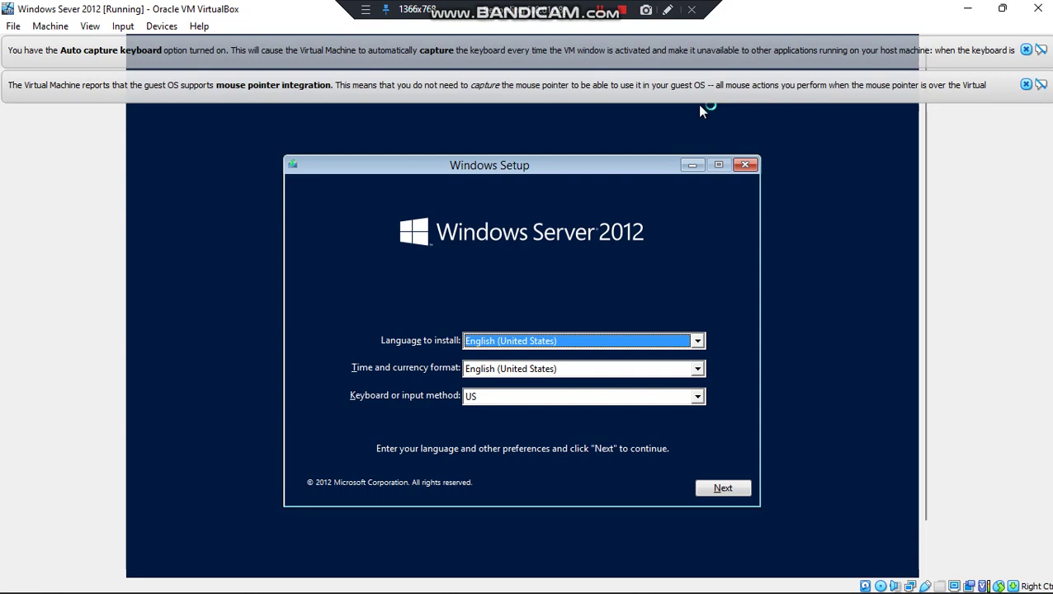
Keep English (United States) defaults, start the install, and choose Standard Evaluation (Server with a GUI)
{"action": "left_click", "coordinate": [729, 481]}
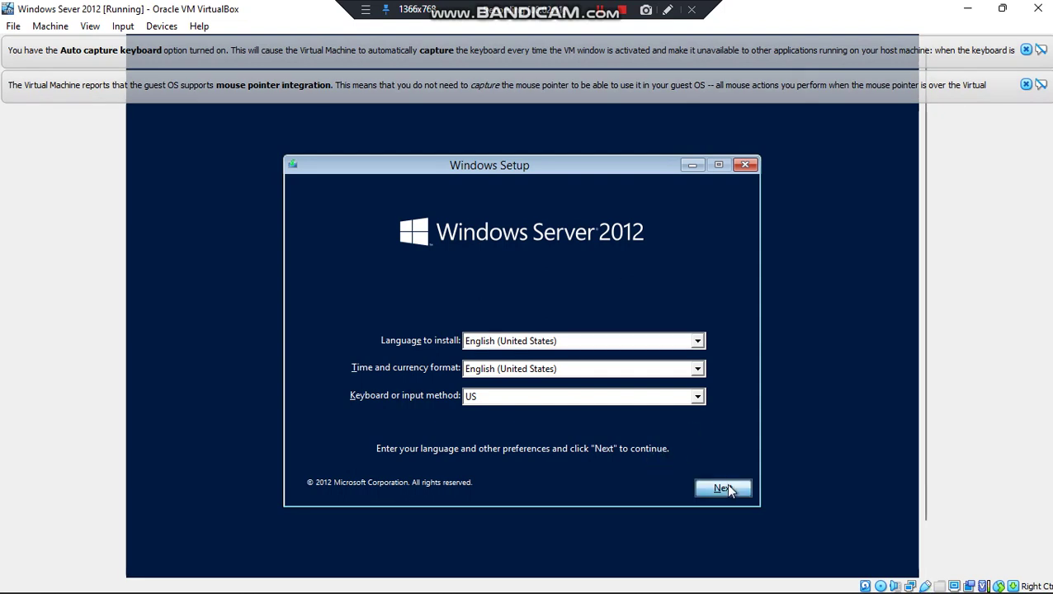
{"action": "left_click", "coordinate": [522, 334]}
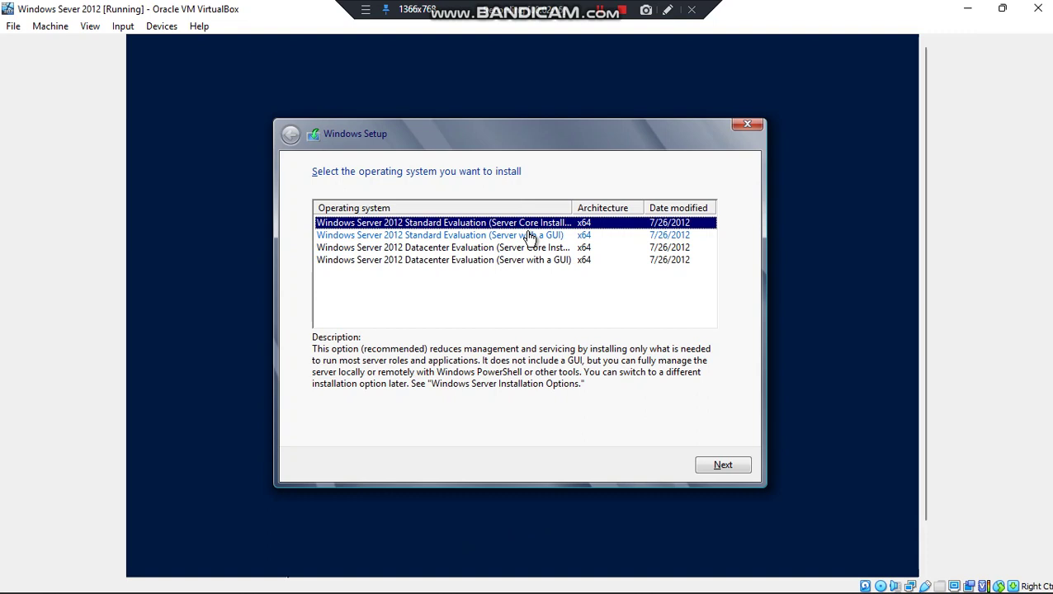
{"action": "left_click", "coordinate": [529, 237]}
{"action": "left_click", "coordinate": [723, 465]}
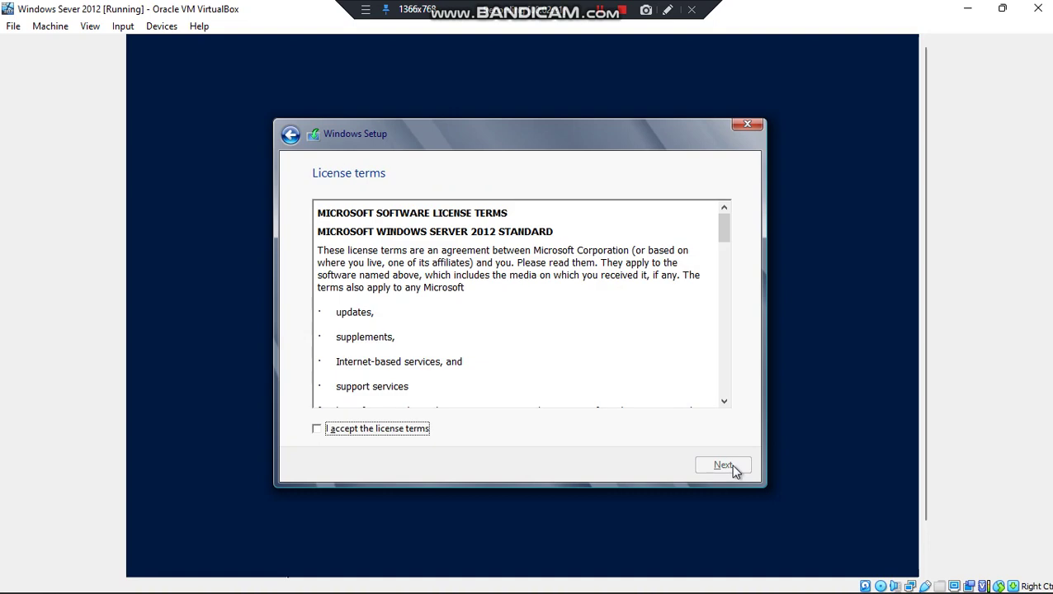
Accept the license terms and run a Custom install onto Drive 0's 50 GB unallocated space
{"action": "left_click", "coordinate": [316, 430]}
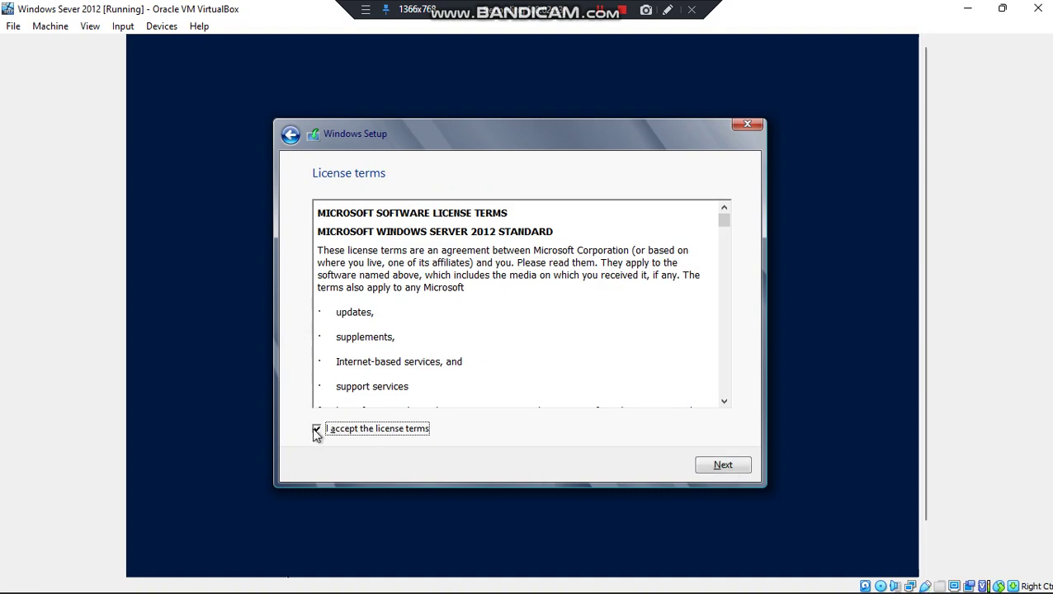
{"action": "left_click", "coordinate": [742, 475]}
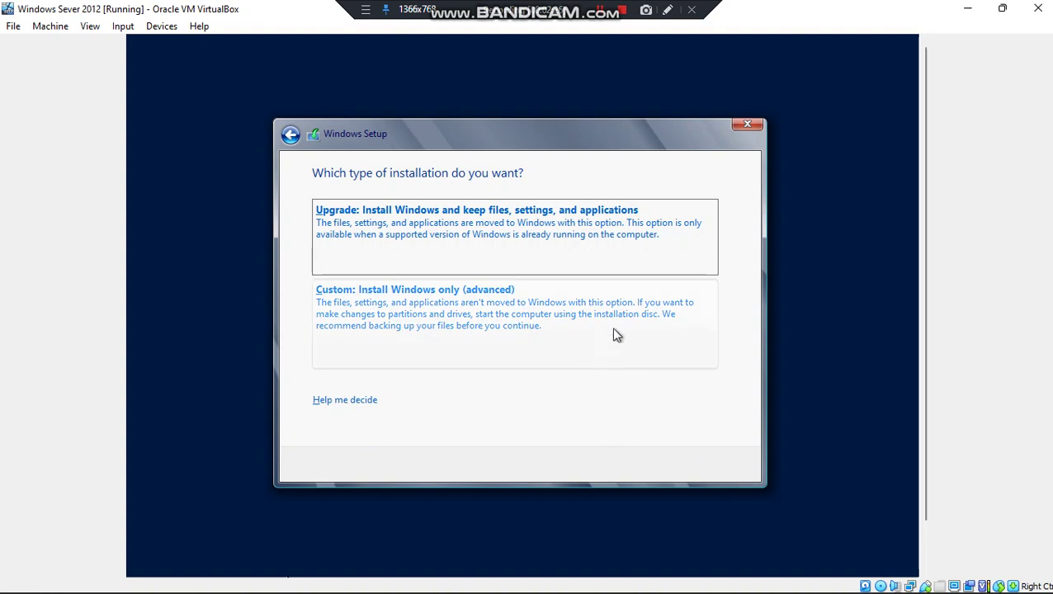
{"action": "left_click", "coordinate": [616, 335]}
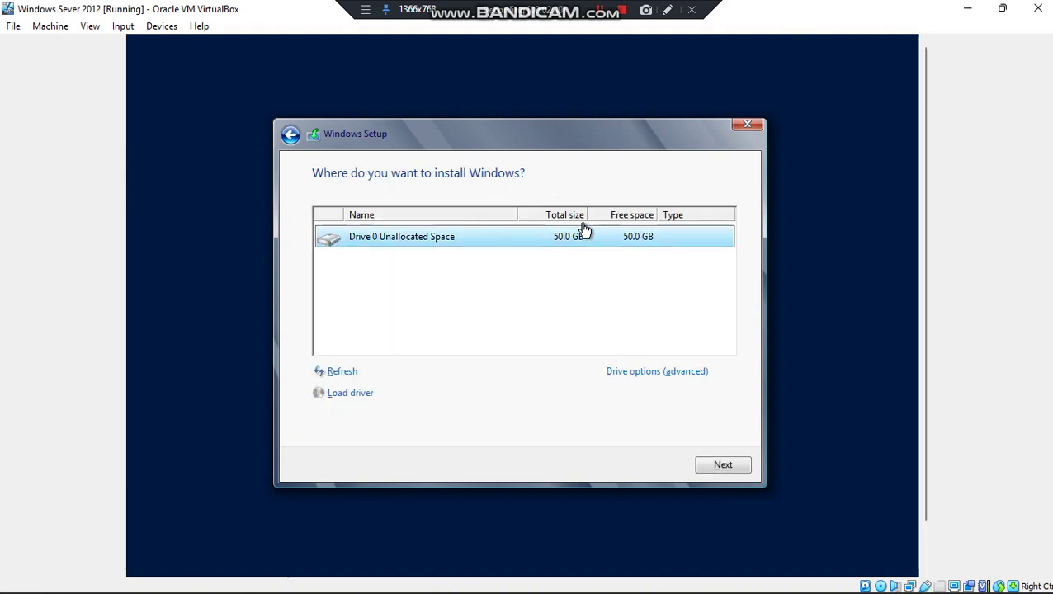
{"action": "left_click", "coordinate": [722, 466]}
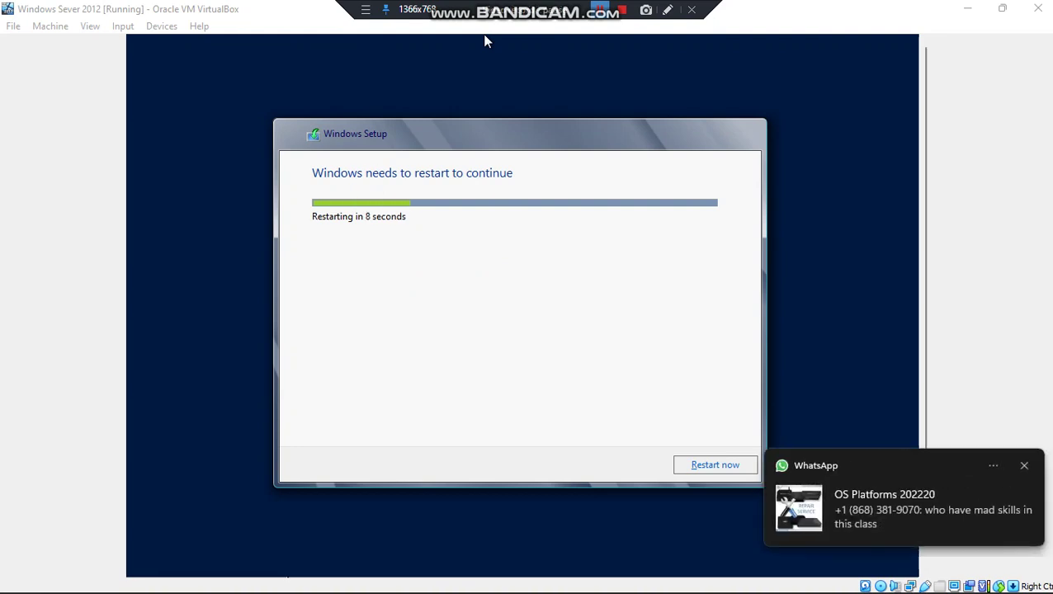
Restart the guest immediately to continue setup
{"action": "key", "text": "Return"}
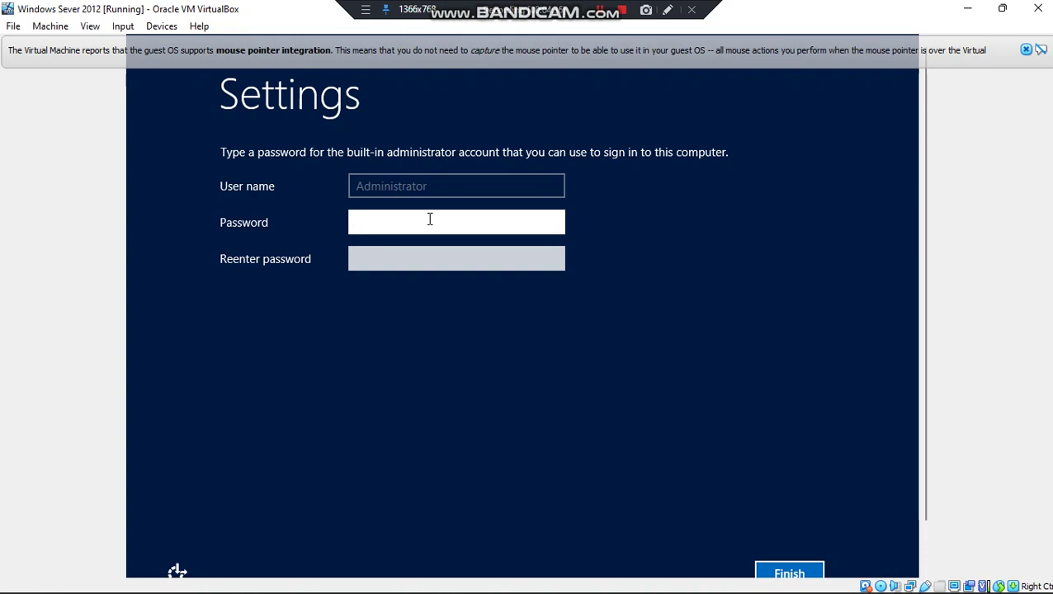
Enter and confirm a password for the built-in Administrator account and finish setup
{"action": "type", "text": "Pa$$w0rd"}
{"action": "key", "text": "Tab"}
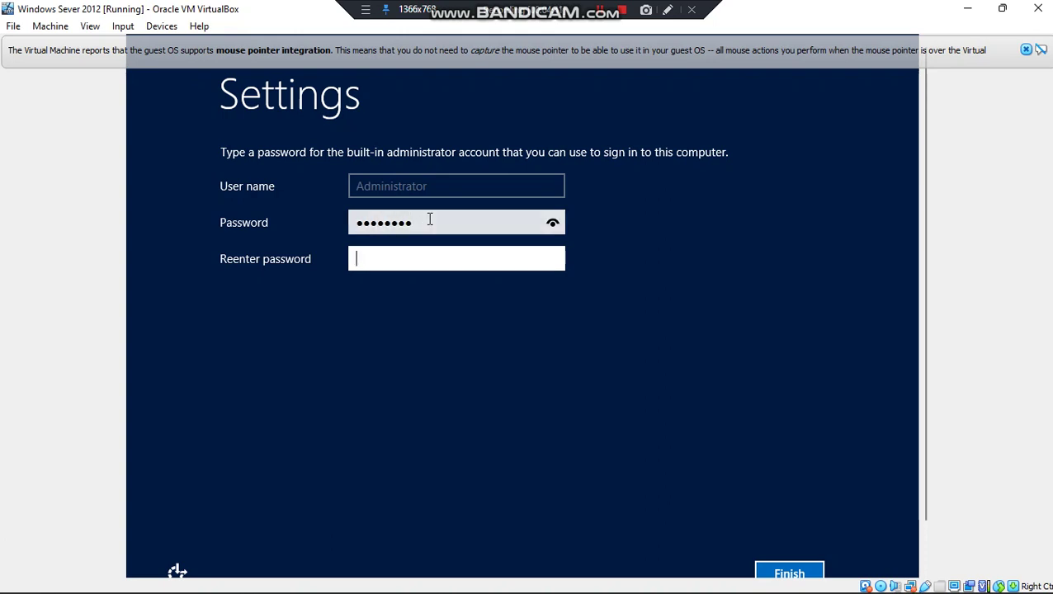
{"action": "key", "text": "Num_Lock"}
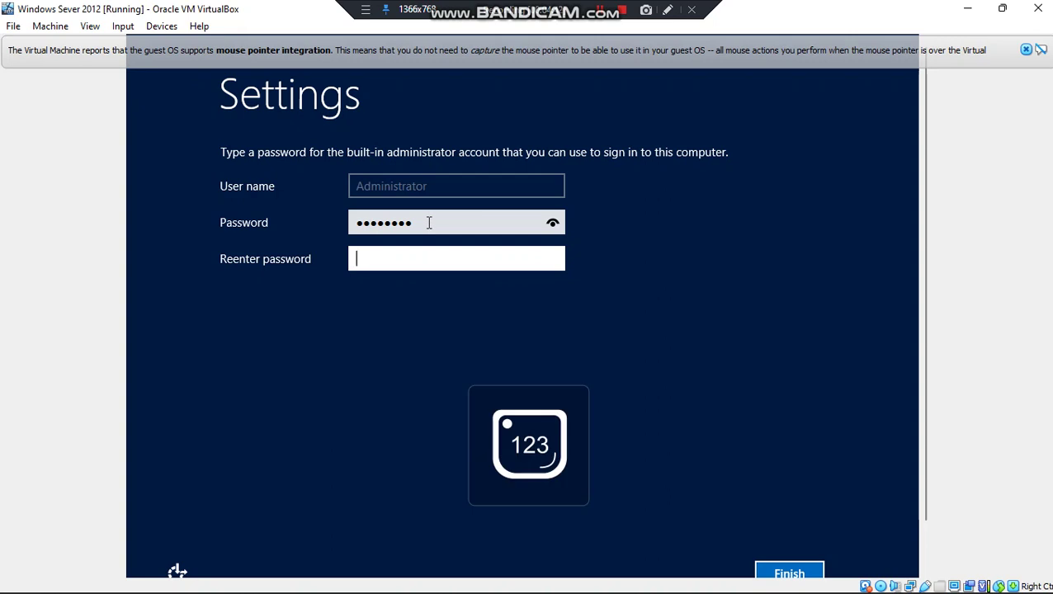
{"action": "left_click", "coordinate": [429, 222]}
{"action": "type", "text": "123"}
{"action": "left_click", "coordinate": [430, 262]}
{"action": "type", "text": "Passwo"}
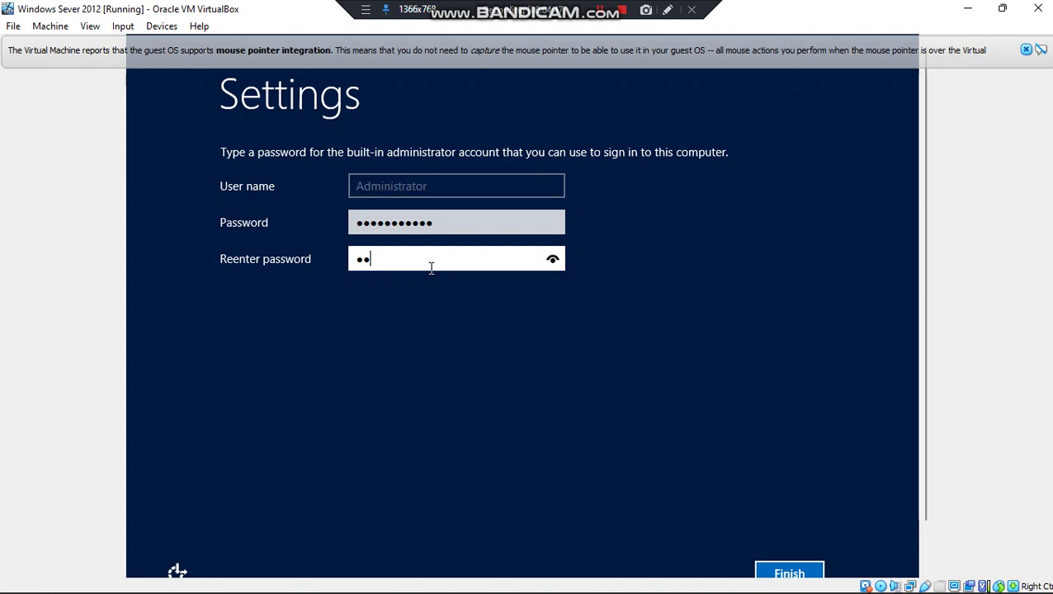
{"action": "type", "text": "rd123"}
{"action": "key", "text": "Return"}
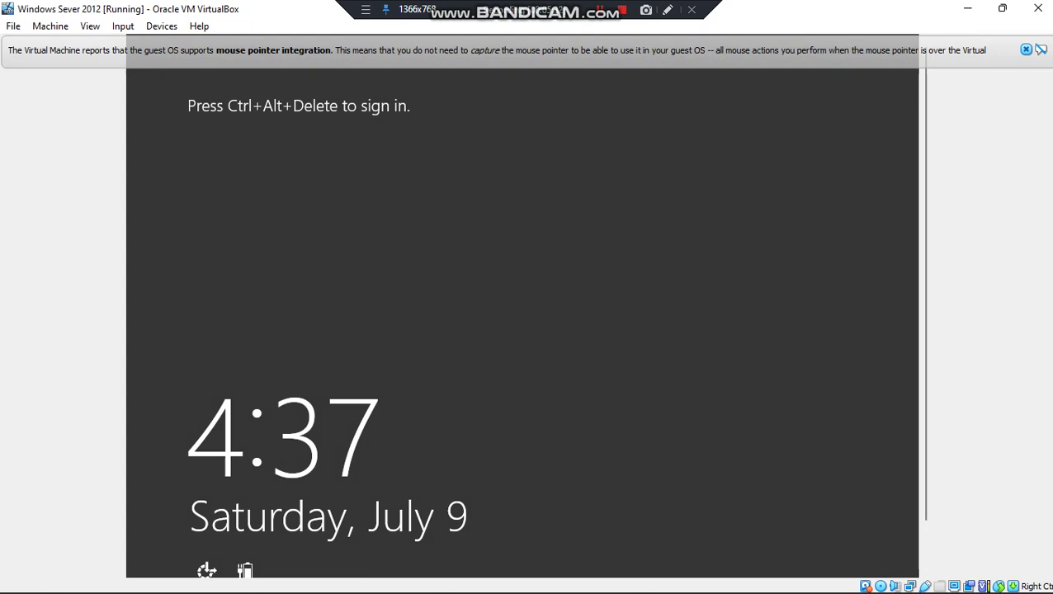
Send Ctrl-Alt-Del from Input > Keyboard and sign in with the Administrator password
{"action": "left_click", "coordinate": [123, 27]}
{"action": "mouse_move", "coordinate": [152, 45]}
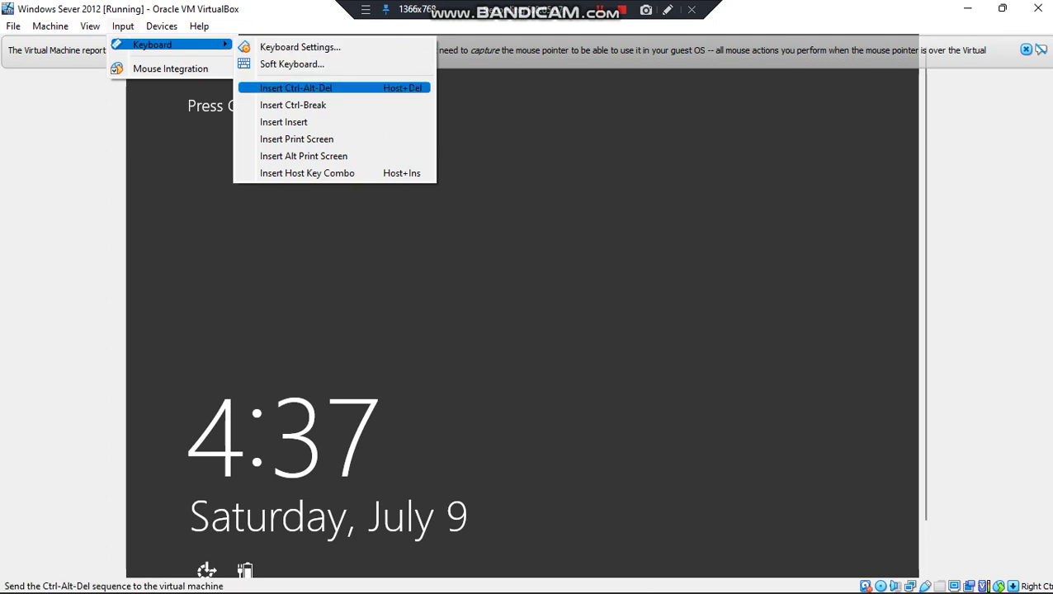
{"action": "left_click", "coordinate": [284, 88]}
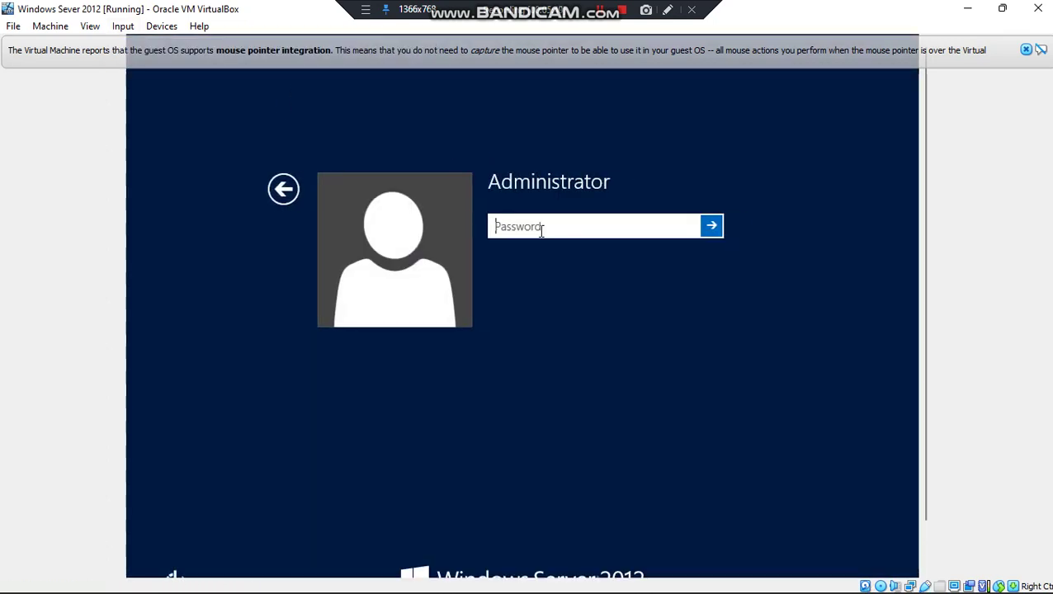
{"action": "type", "text": "•••••••••••"}
{"action": "key", "text": "Return"}
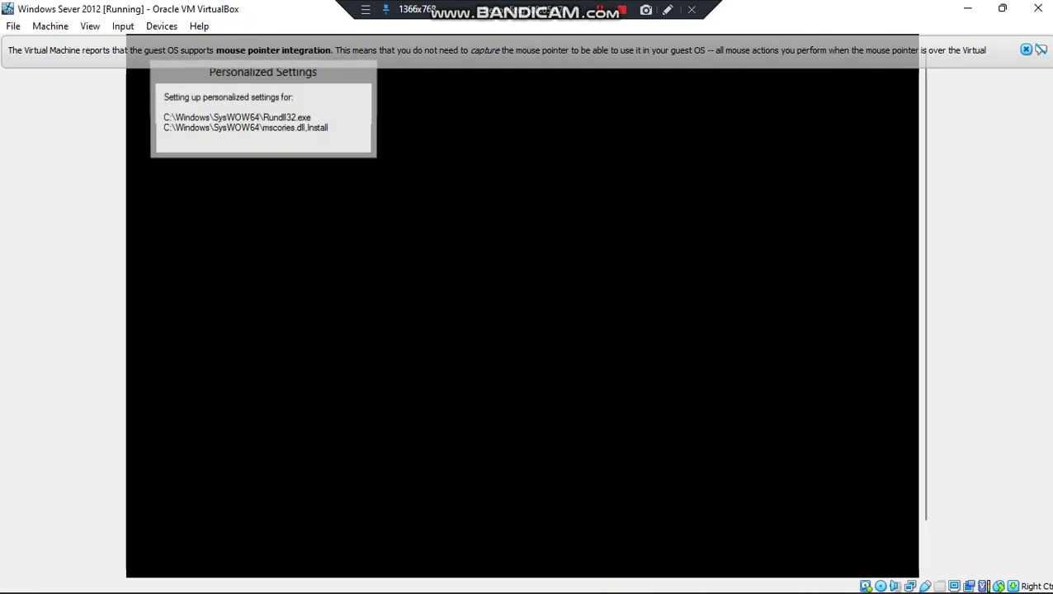